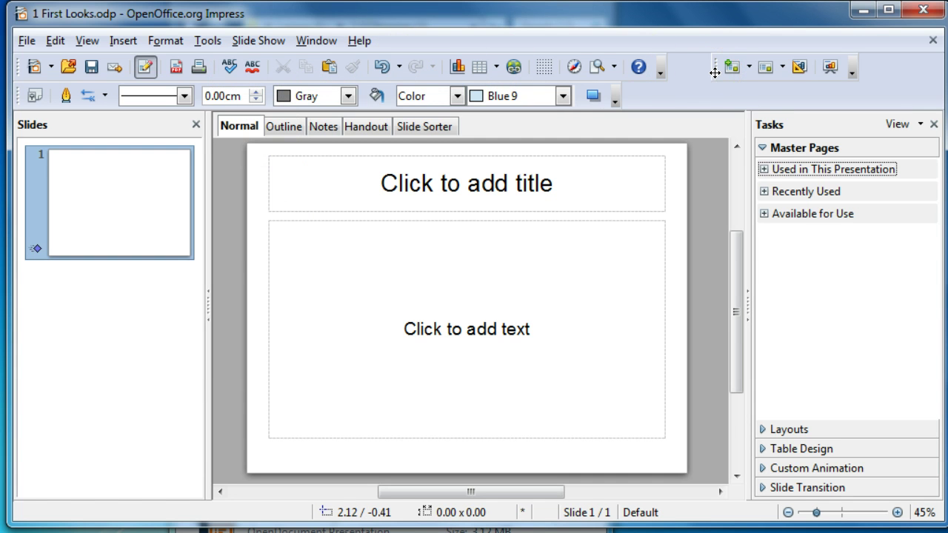
Browse the View menu's list of toolbars, then dismiss the menus
left_click_drag(715, 72, 646, 96)
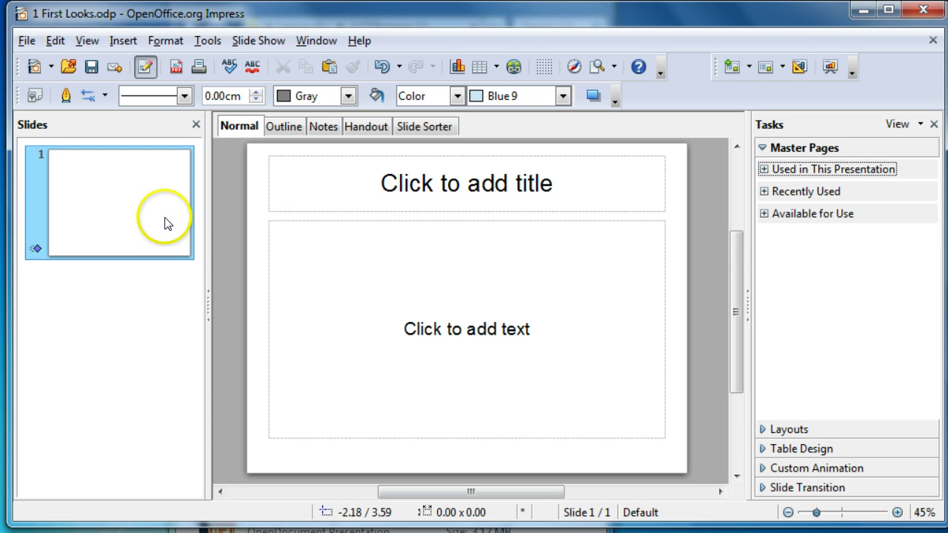
left_click(85, 41)
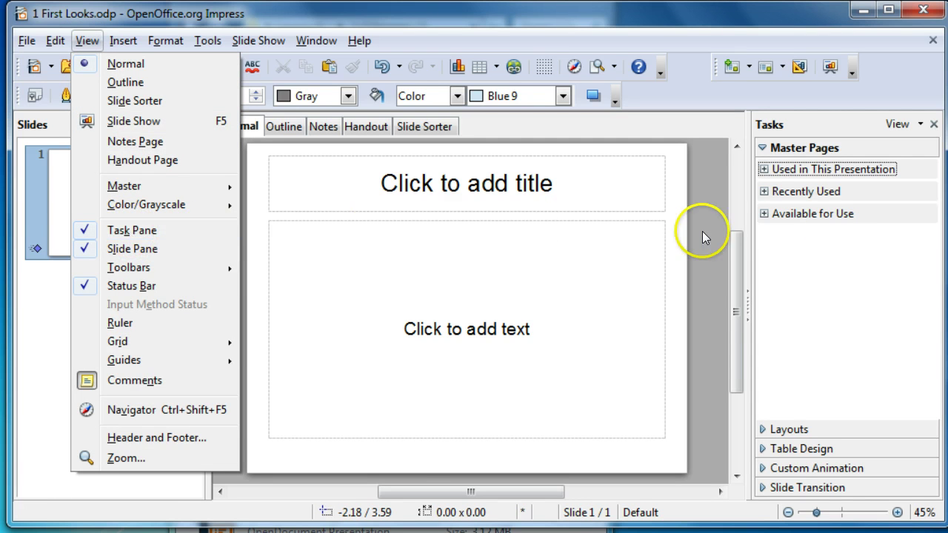
left_click(132, 268)
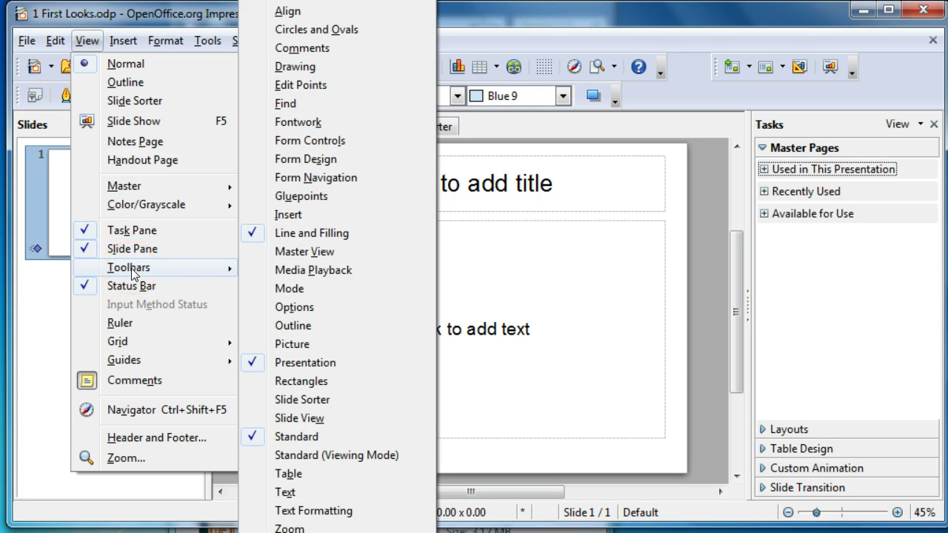
left_click(213, 269)
left_click(502, 278)
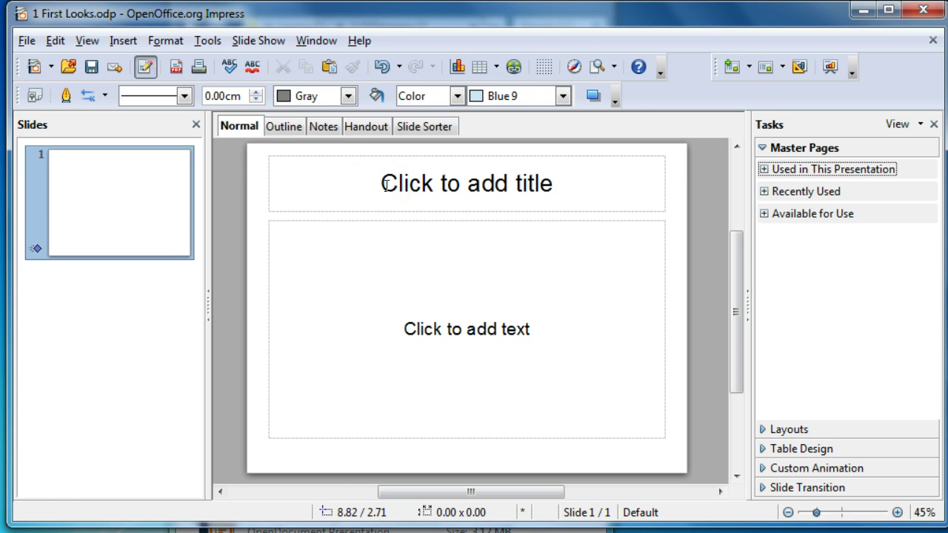
Enter 'Access Control' as the slide title and delete the empty body text box
left_click(386, 185)
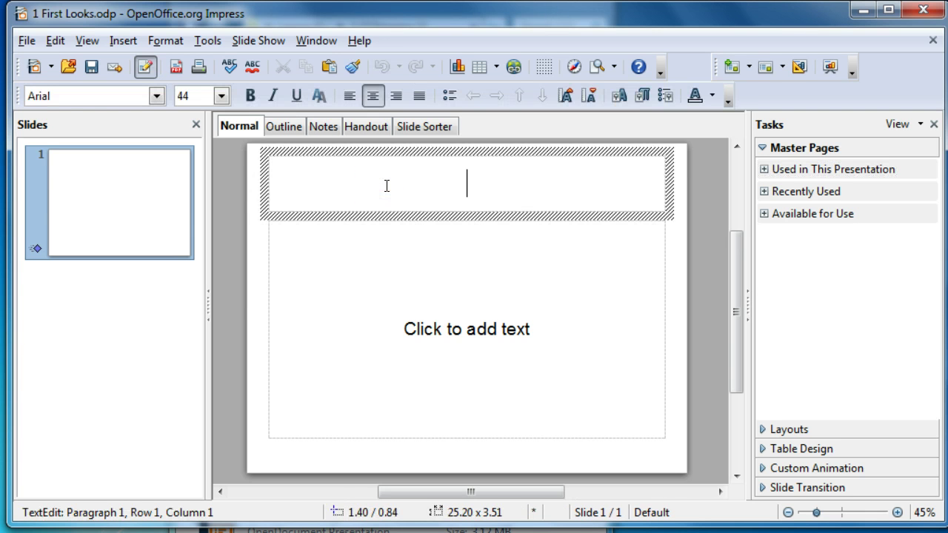
type("Acce")
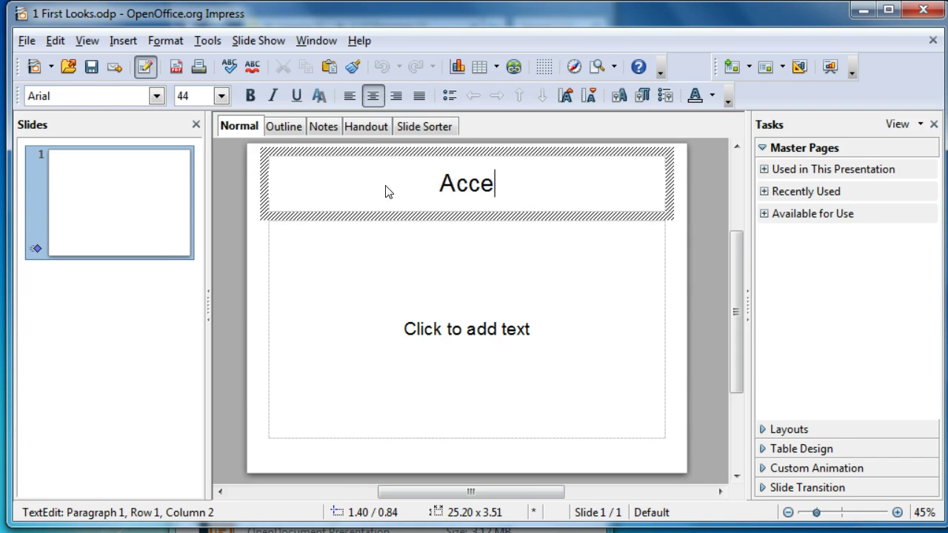
type("ss C")
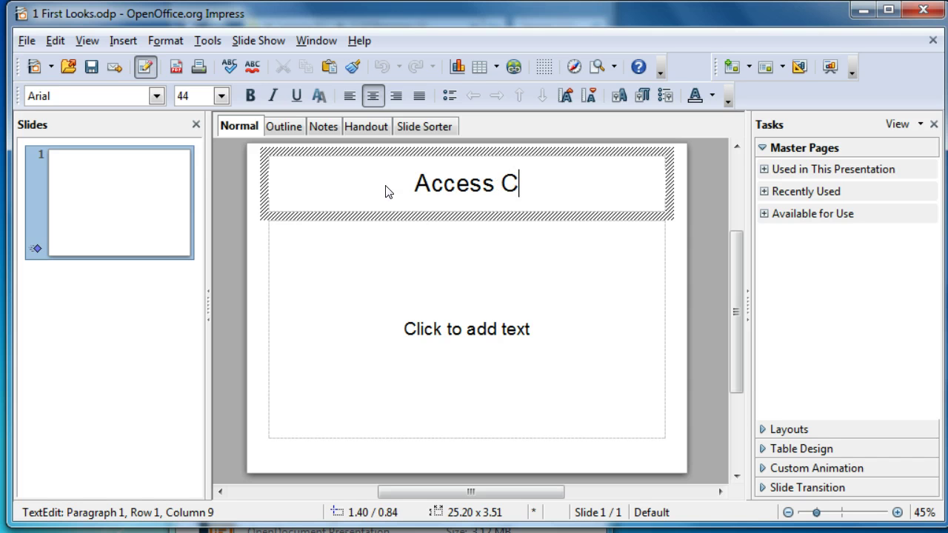
type("ontrol")
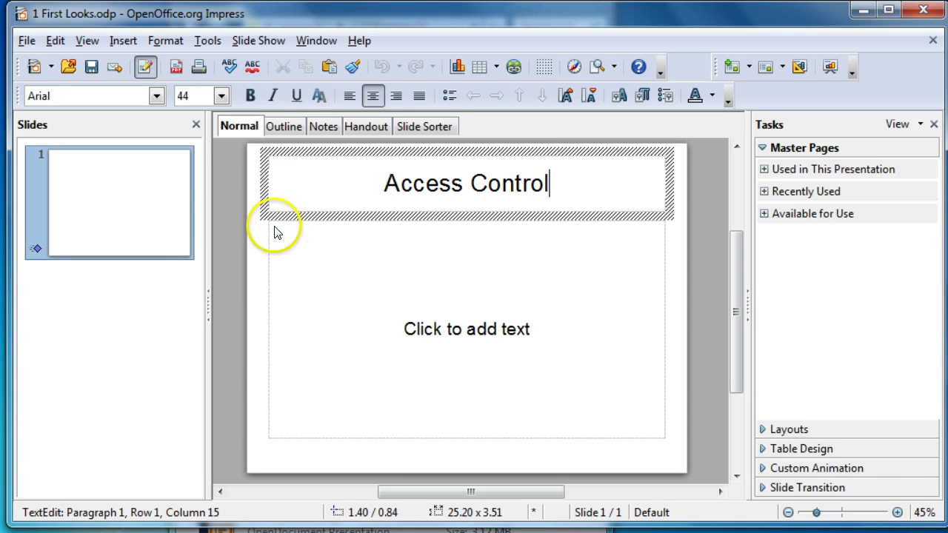
left_click(260, 254)
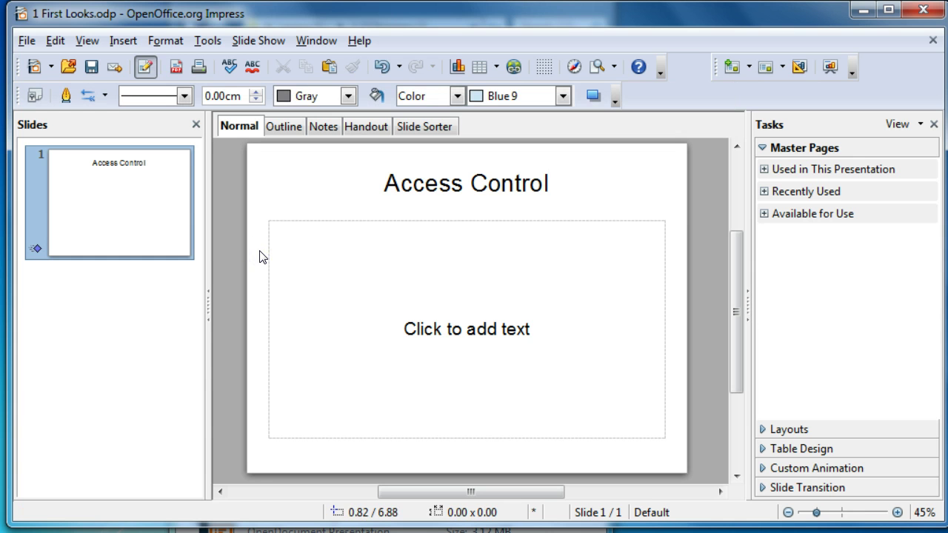
left_click(322, 220)
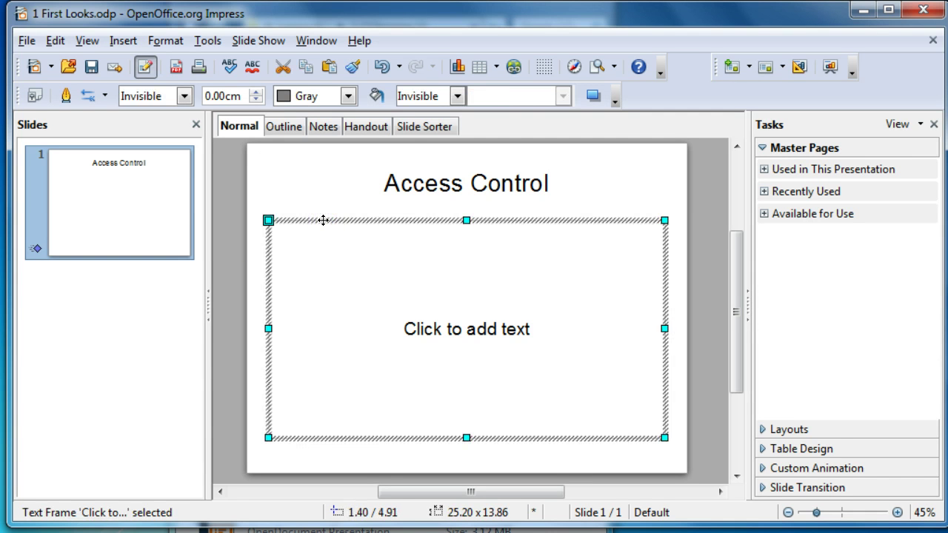
key("Delete")
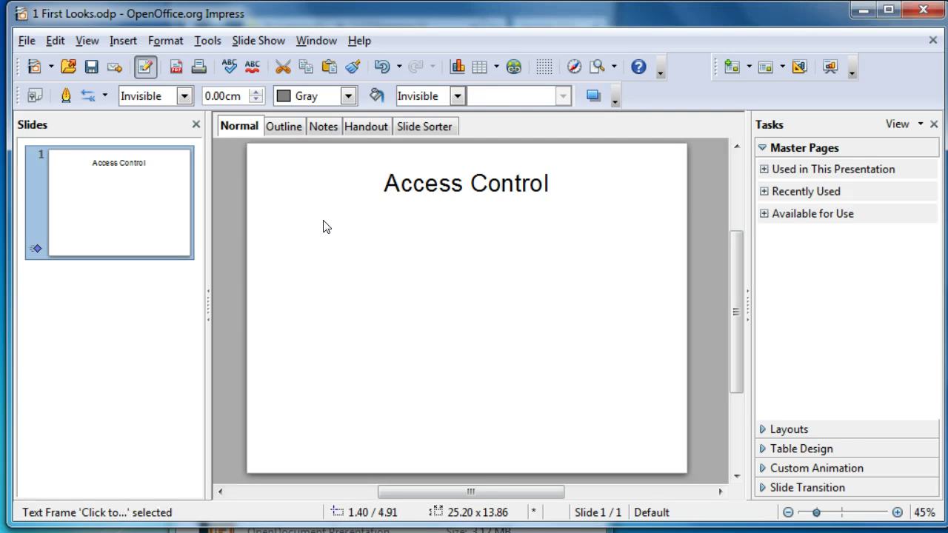
left_click(172, 214)
mouse_move(120, 202)
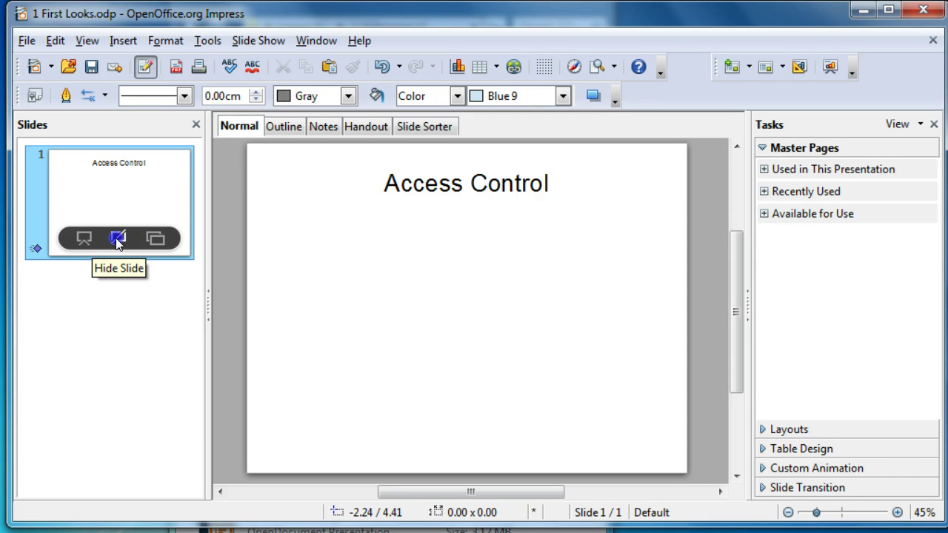
left_click(116, 238)
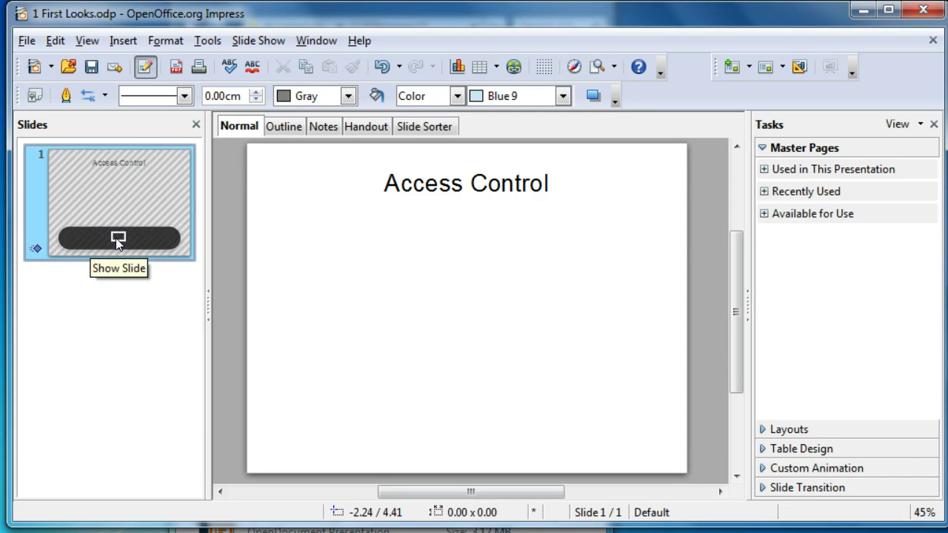
left_click(115, 238)
left_click(83, 238)
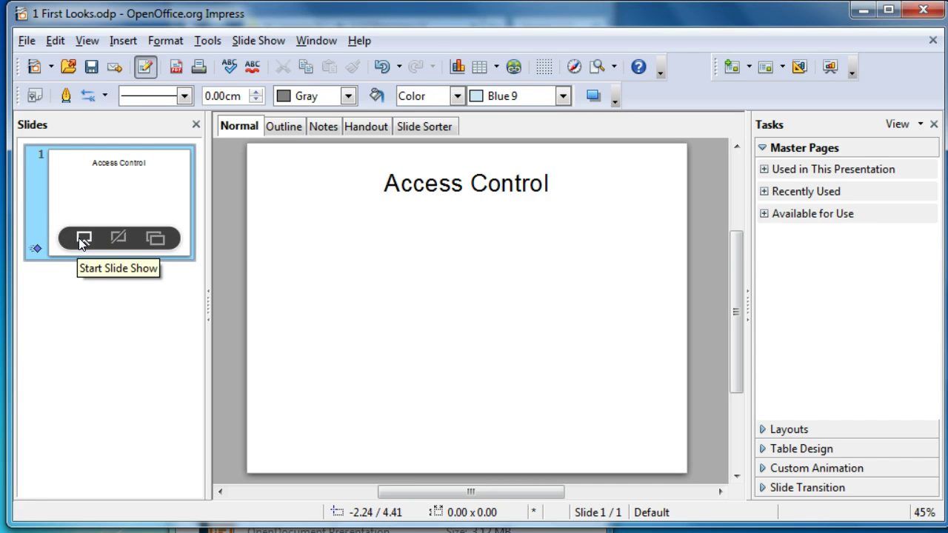
left_click(155, 239)
left_click(146, 210)
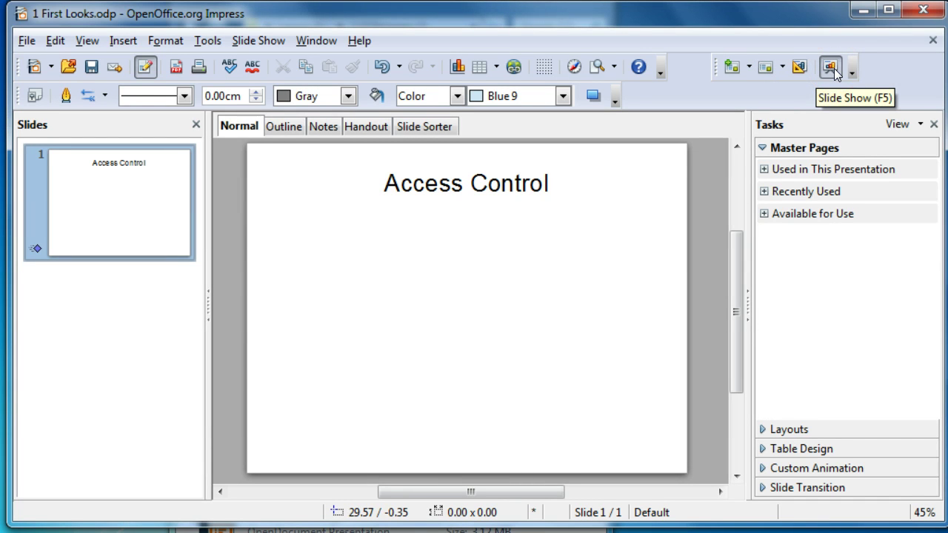
Insert a new empty title-and-content slide after slide 1 using Insert > Slide
left_click(727, 69)
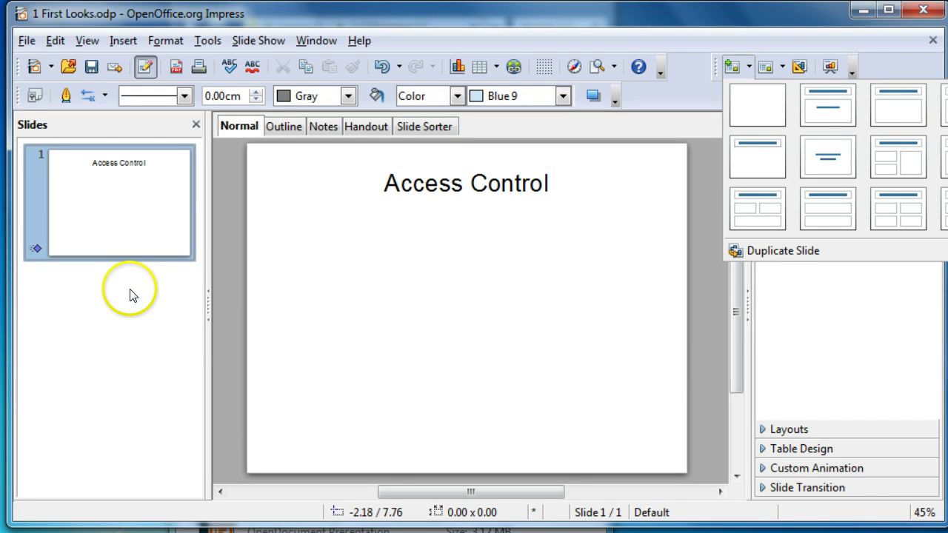
left_click(130, 215)
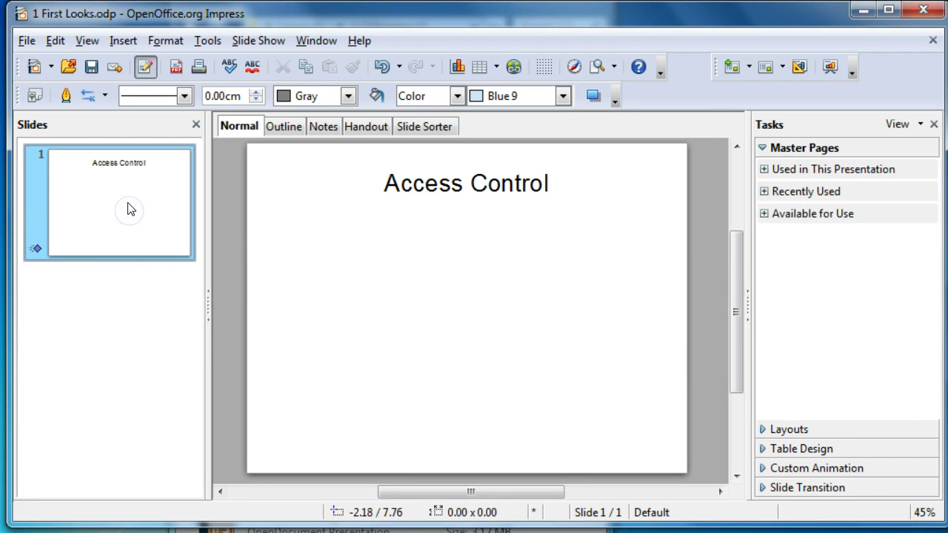
mouse_move(118, 202)
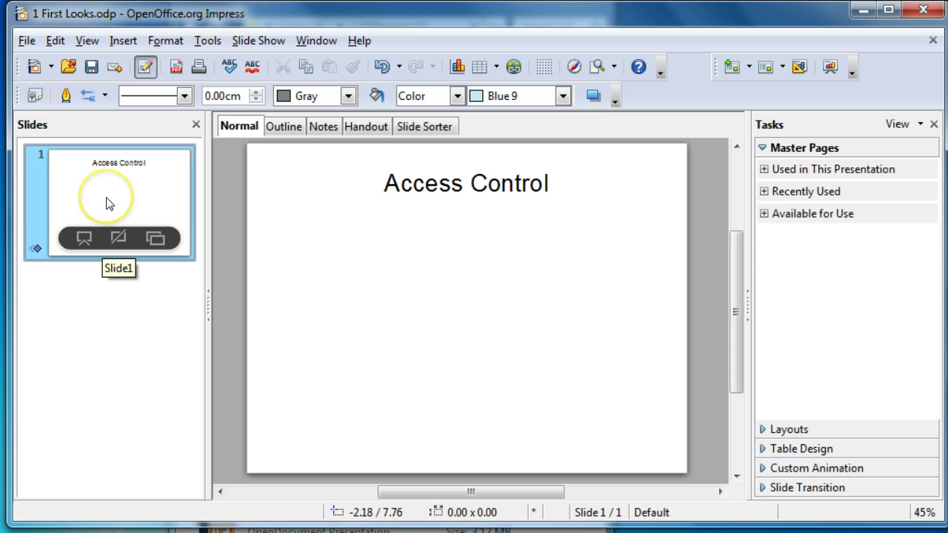
right_click(107, 204)
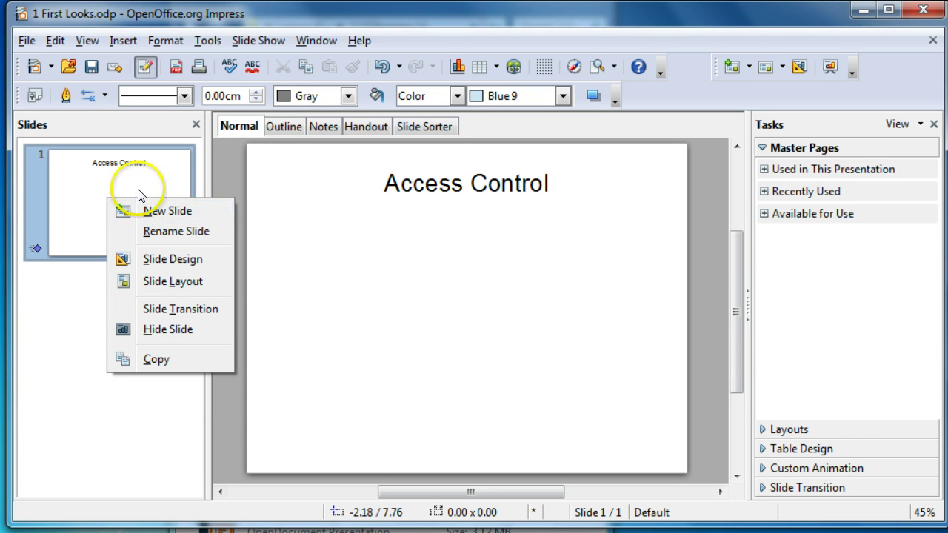
left_click(135, 187)
left_click(121, 41)
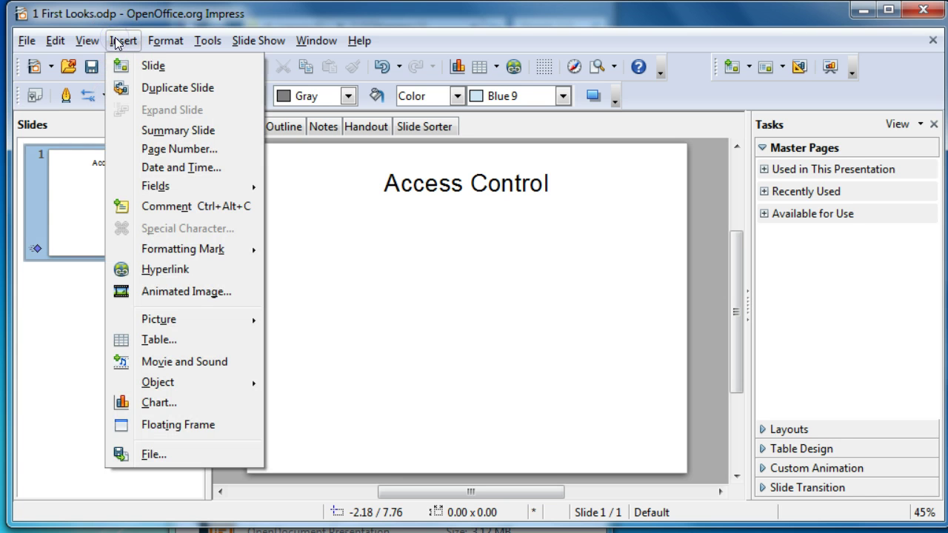
left_click(152, 66)
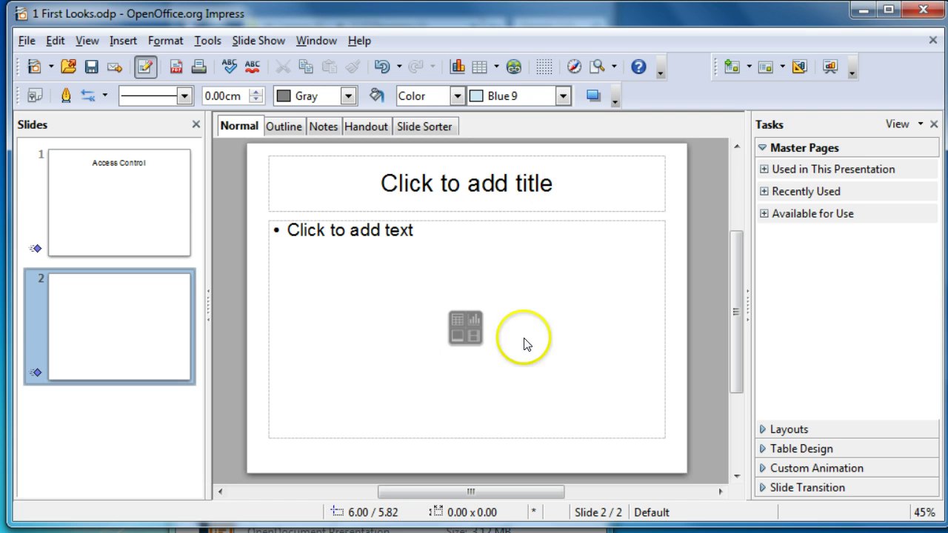
Switch slide 2 to the Title, 2 Content layout
left_click(186, 286)
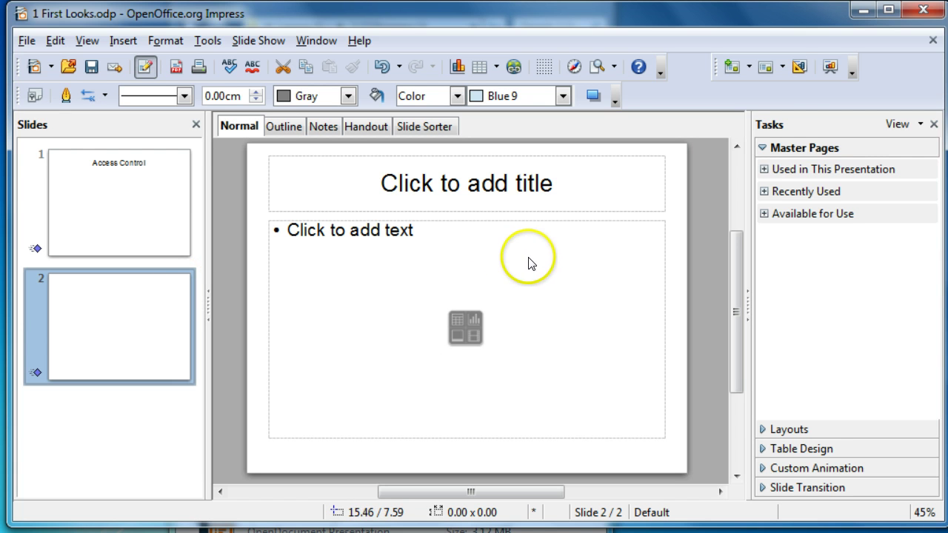
left_click(783, 67)
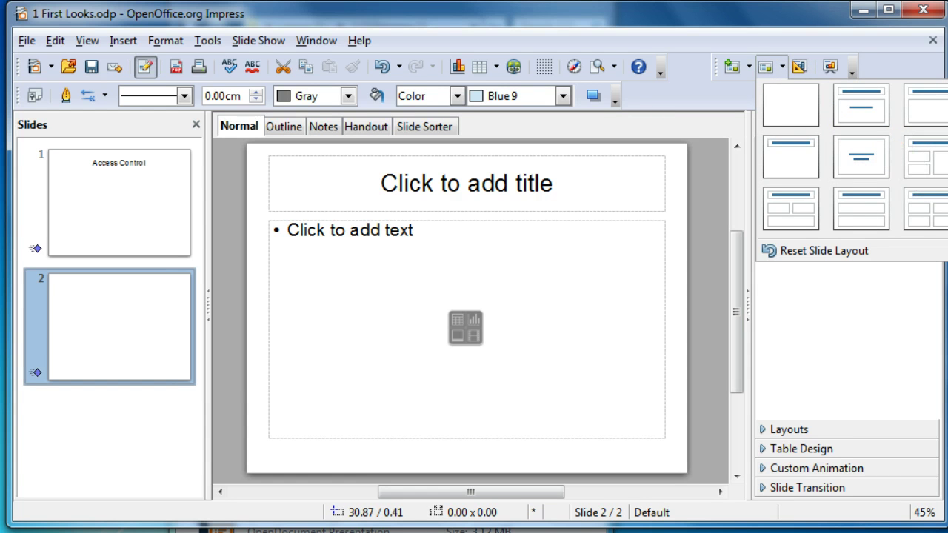
key("Return")
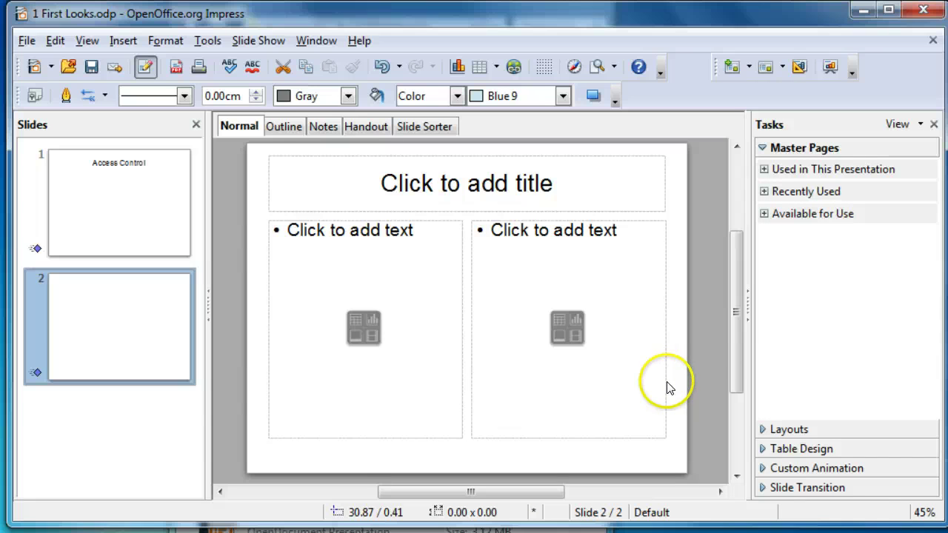
Insert win7login_2_lrg.jpg into the left content area, then shrink and reposition it
left_click(356, 335)
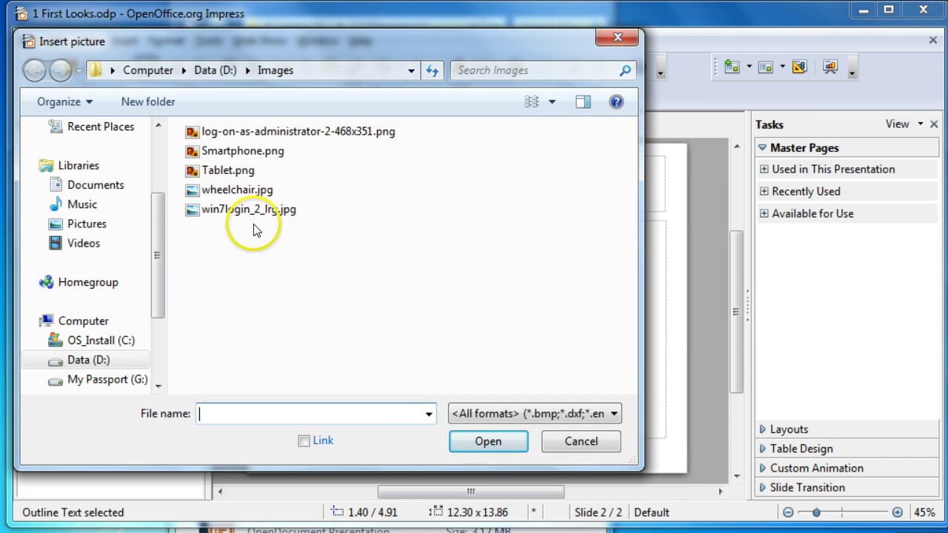
left_click(231, 210)
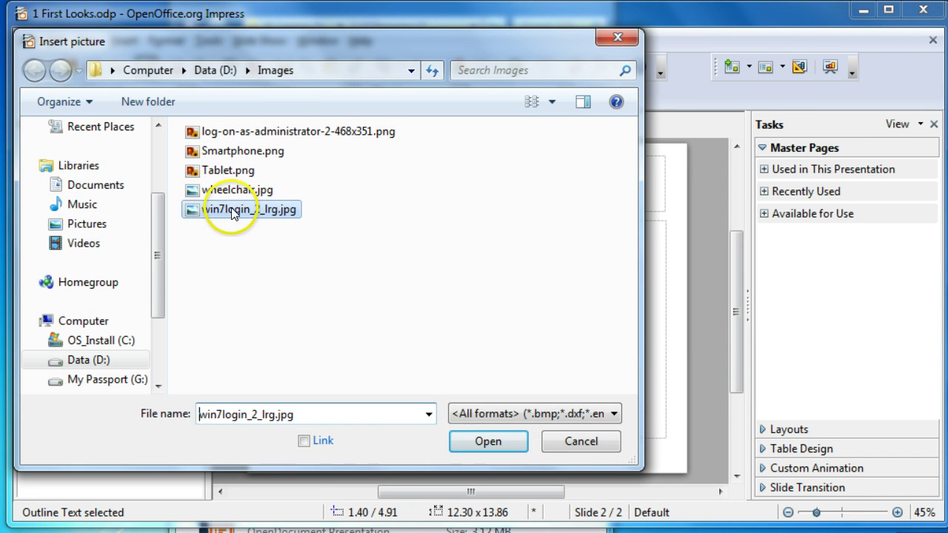
left_click(475, 443)
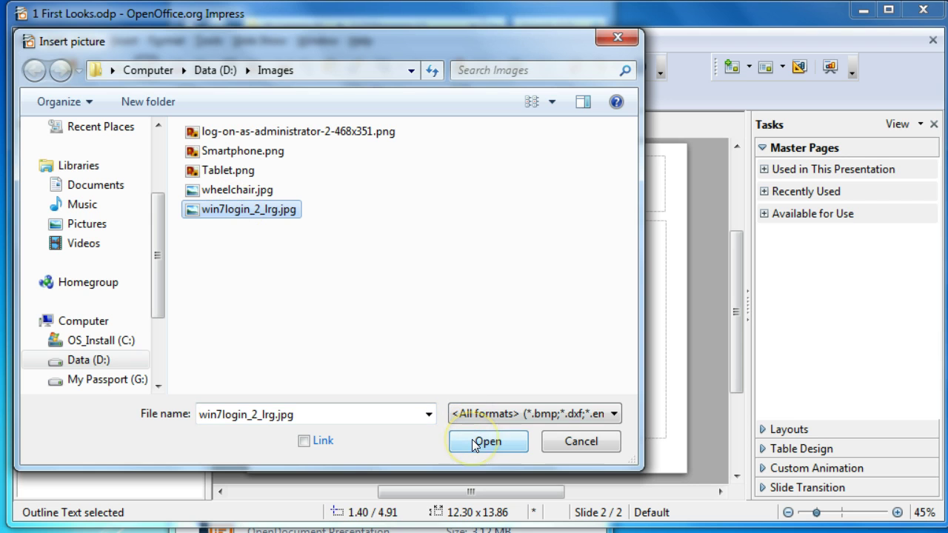
left_click(475, 443)
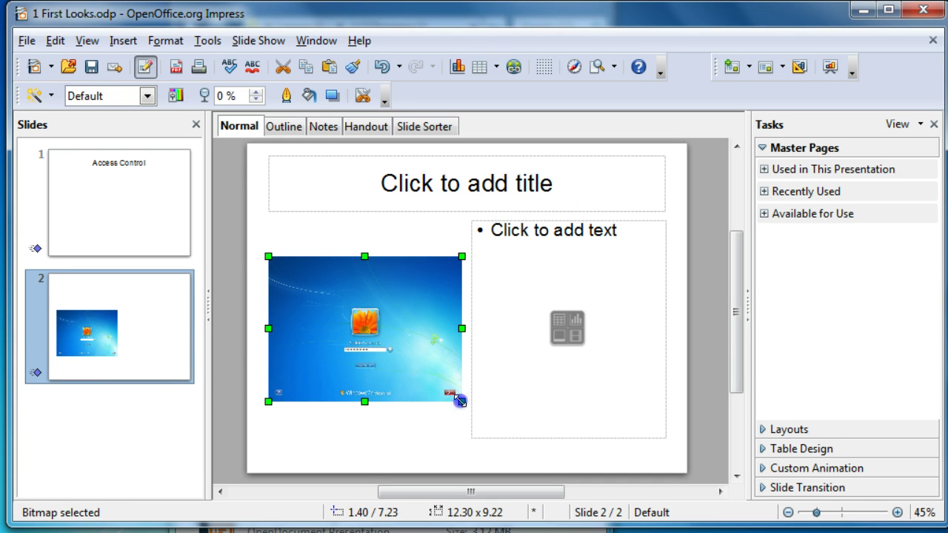
left_click_drag(459, 401, 426, 371)
left_click_drag(356, 325, 383, 320)
left_click(364, 428)
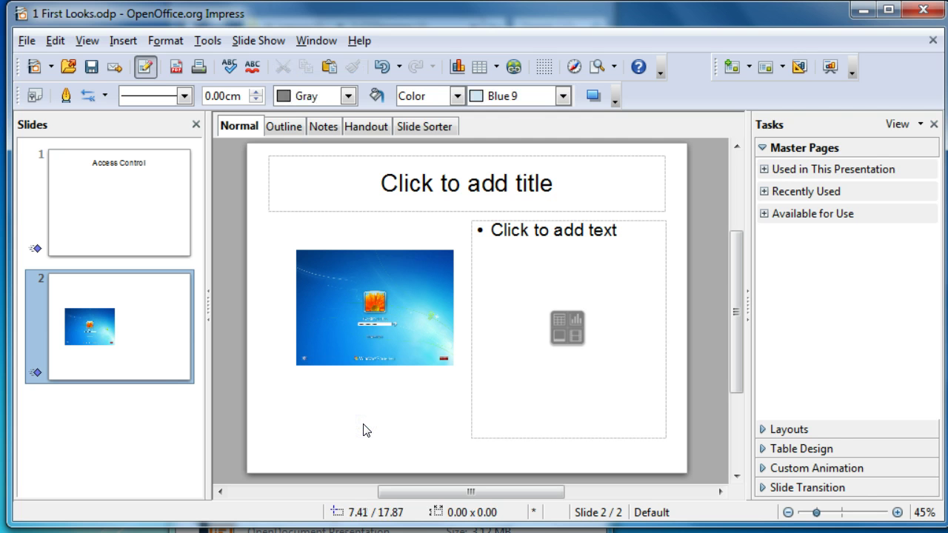
Add slide 3 after the picture slide and give it the Title, Content layout
left_click(732, 68)
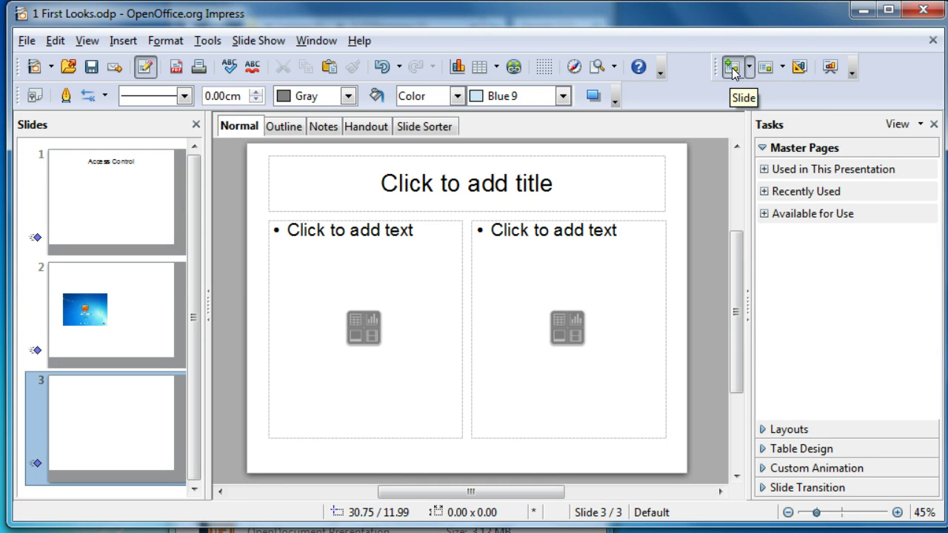
mouse_move(111, 422)
left_click(89, 429)
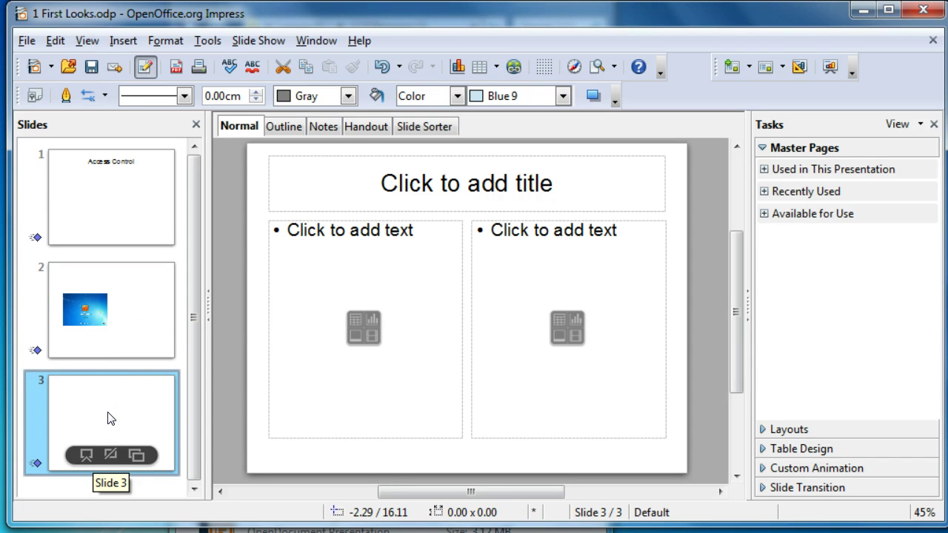
left_click(152, 303)
left_click(144, 428)
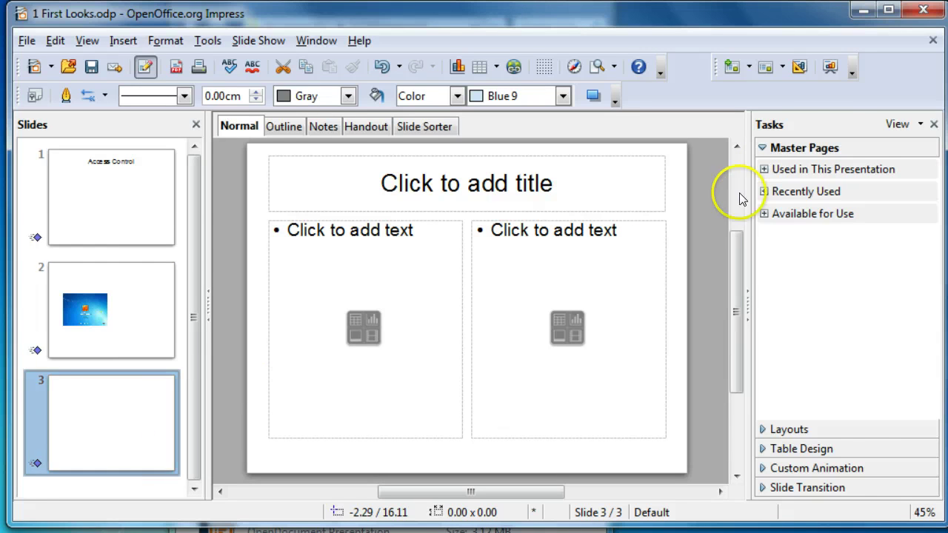
left_click(785, 68)
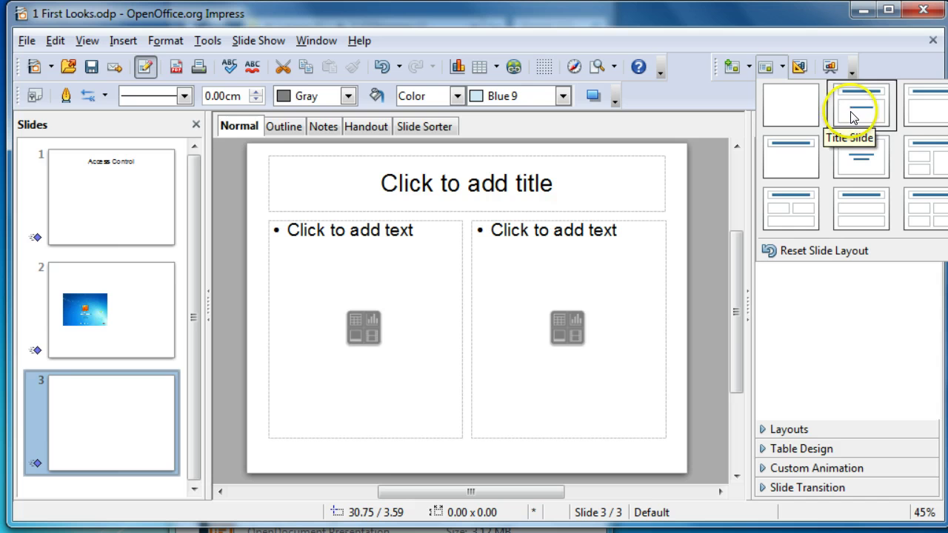
left_click(916, 114)
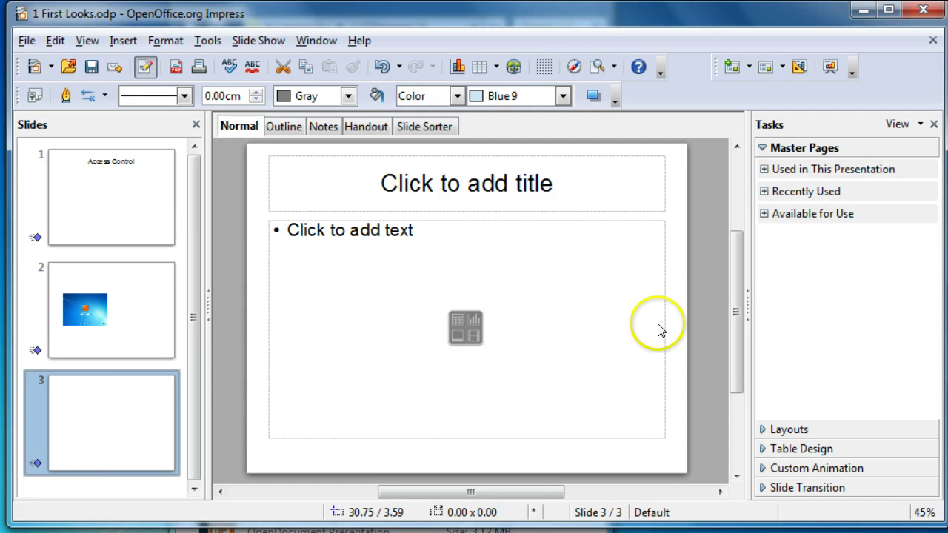
left_click(611, 348)
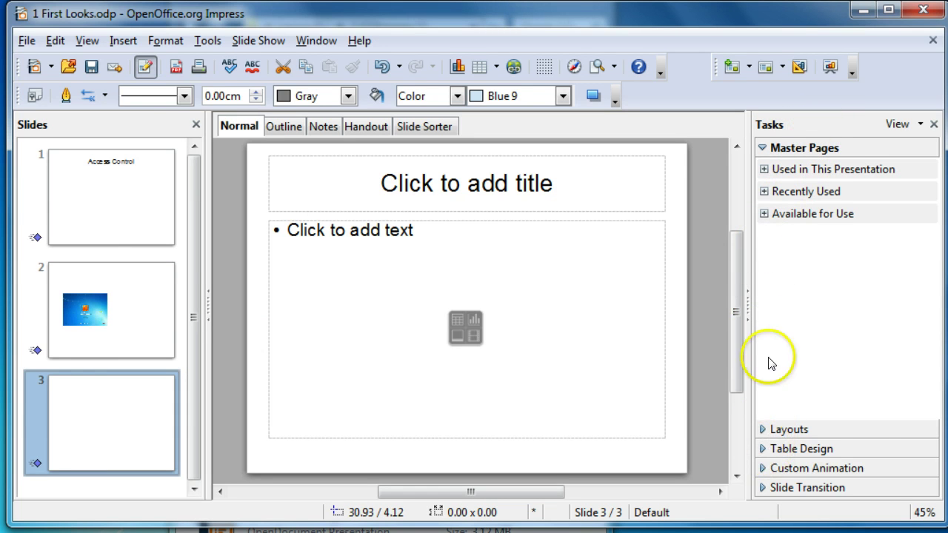
Apply the blue bottom-title master from Available for Use to all slides and review each
left_click(779, 150)
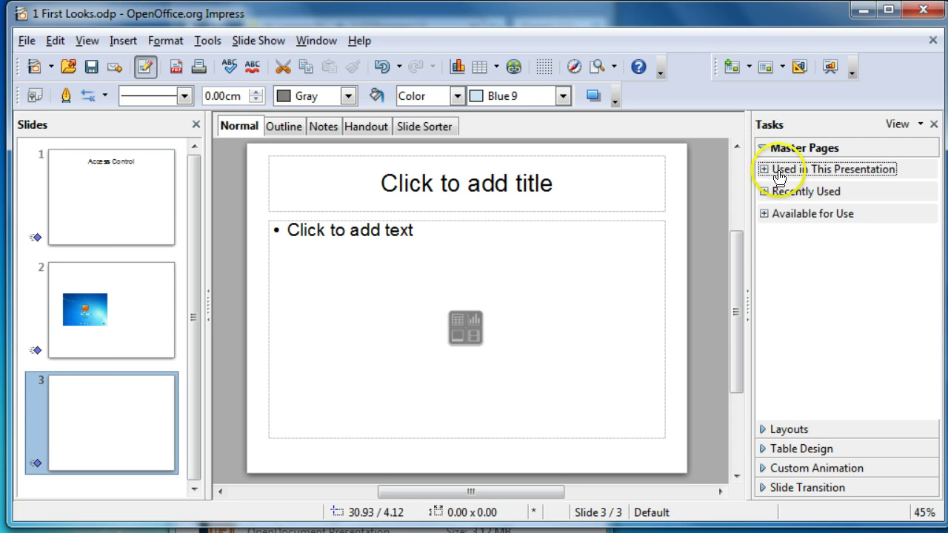
left_click(765, 215)
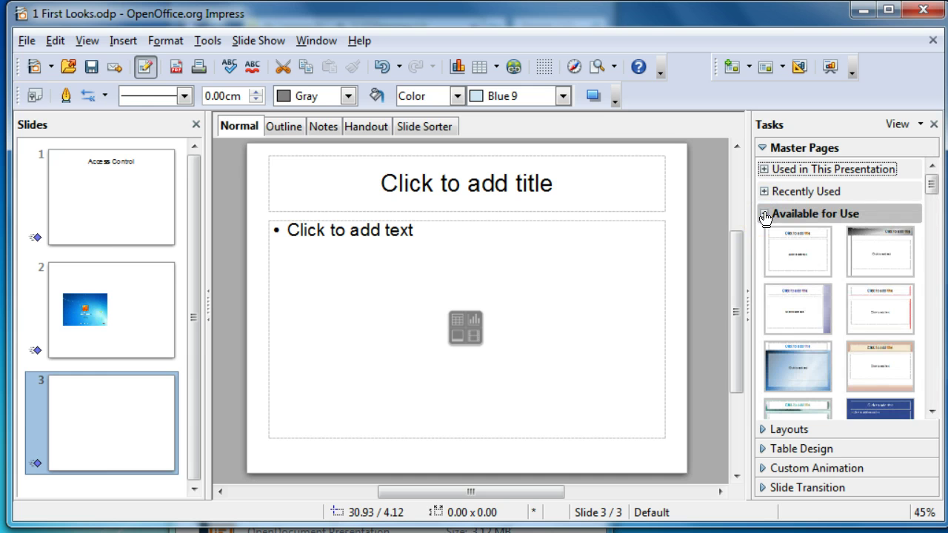
left_click_drag(931, 185, 933, 252)
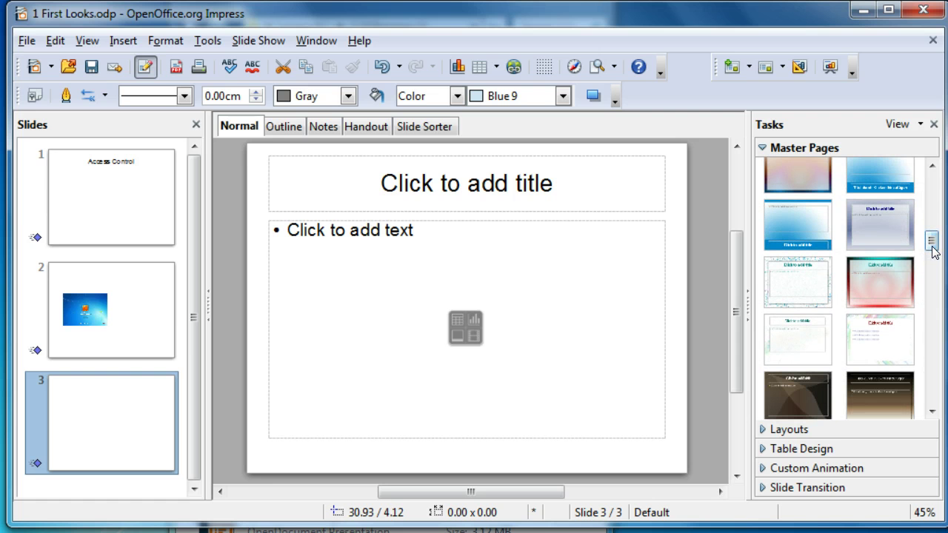
left_click(800, 228)
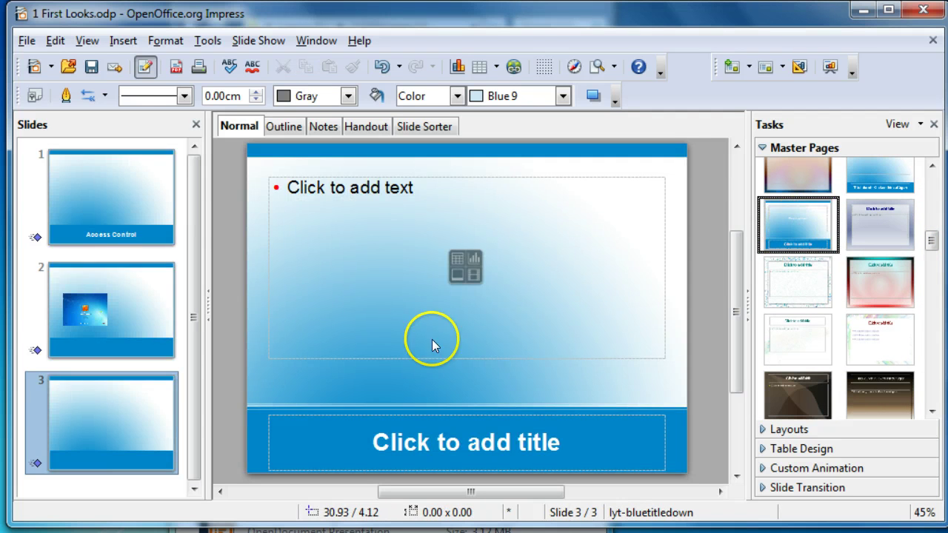
left_click(96, 205)
left_click(131, 320)
left_click(135, 413)
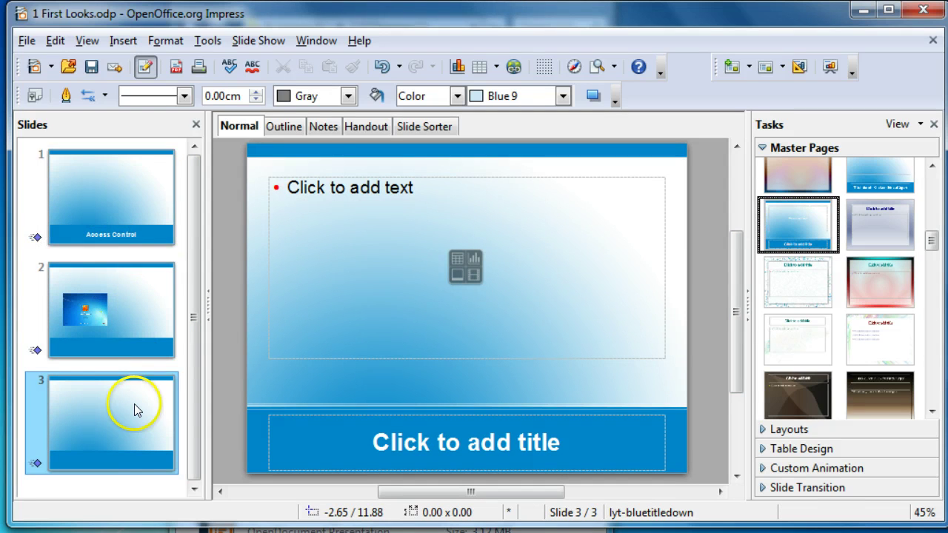
left_click(128, 198)
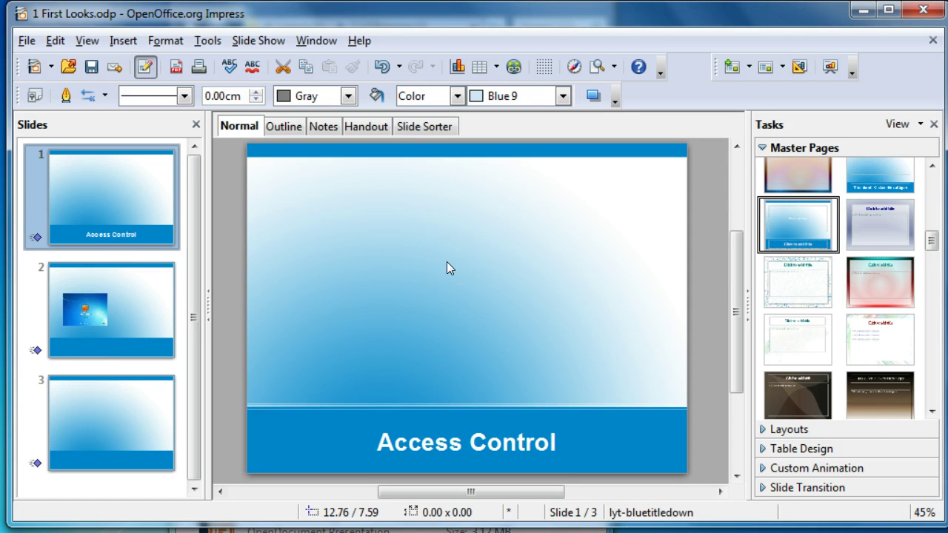
left_click(881, 287)
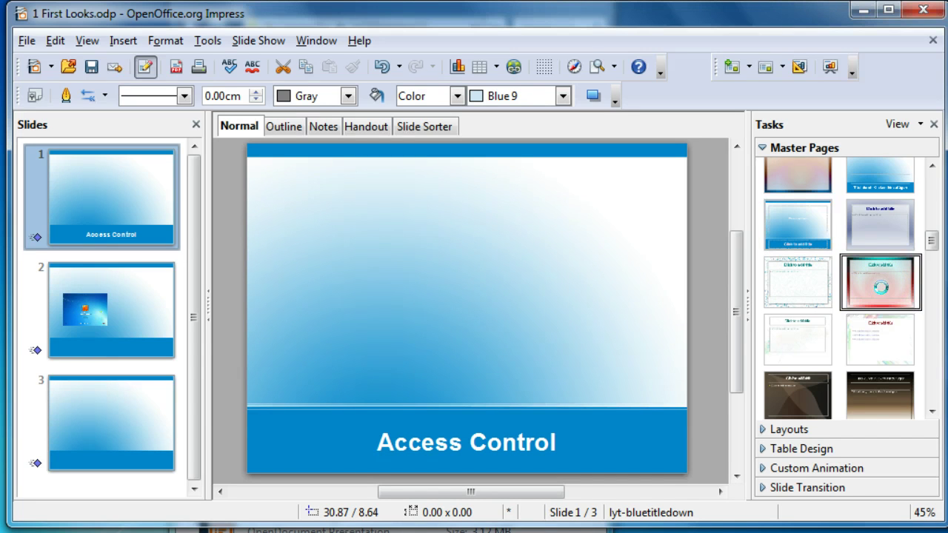